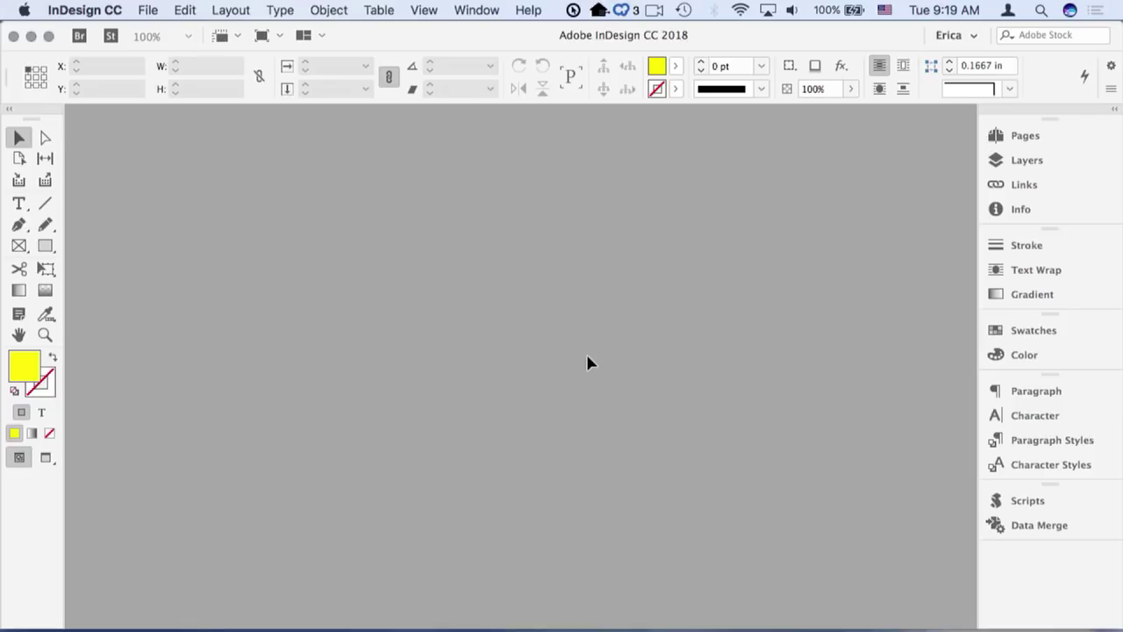
Open PrimaryTextFrame-Starter.indd from the starter folder.
{"action": "key", "text": "super+o"}
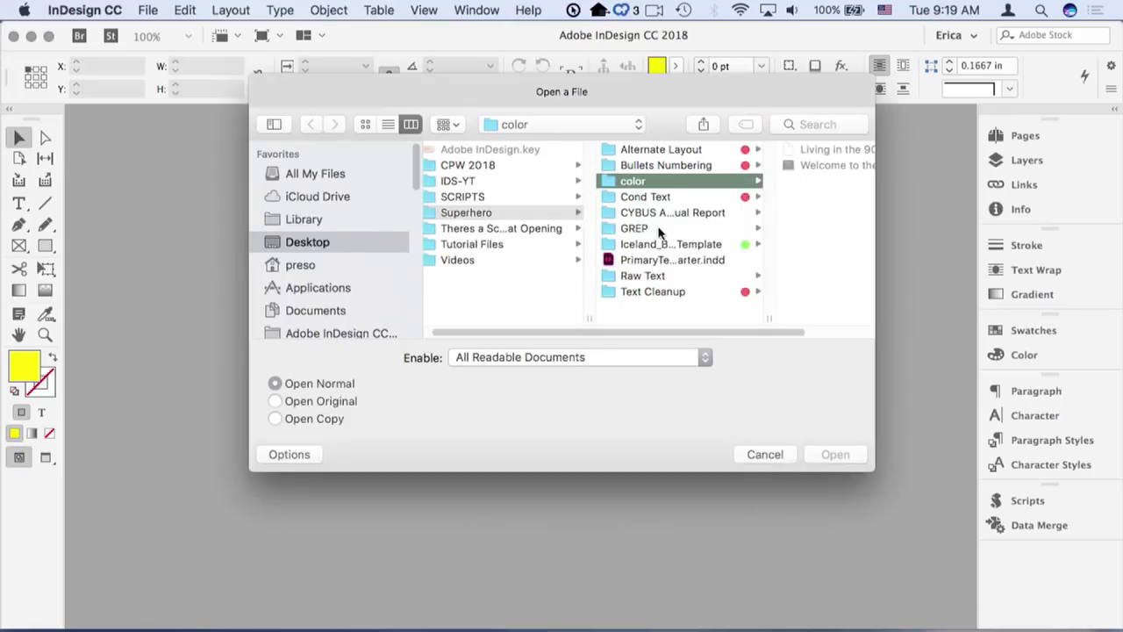
{"action": "left_click", "coordinate": [675, 275]}
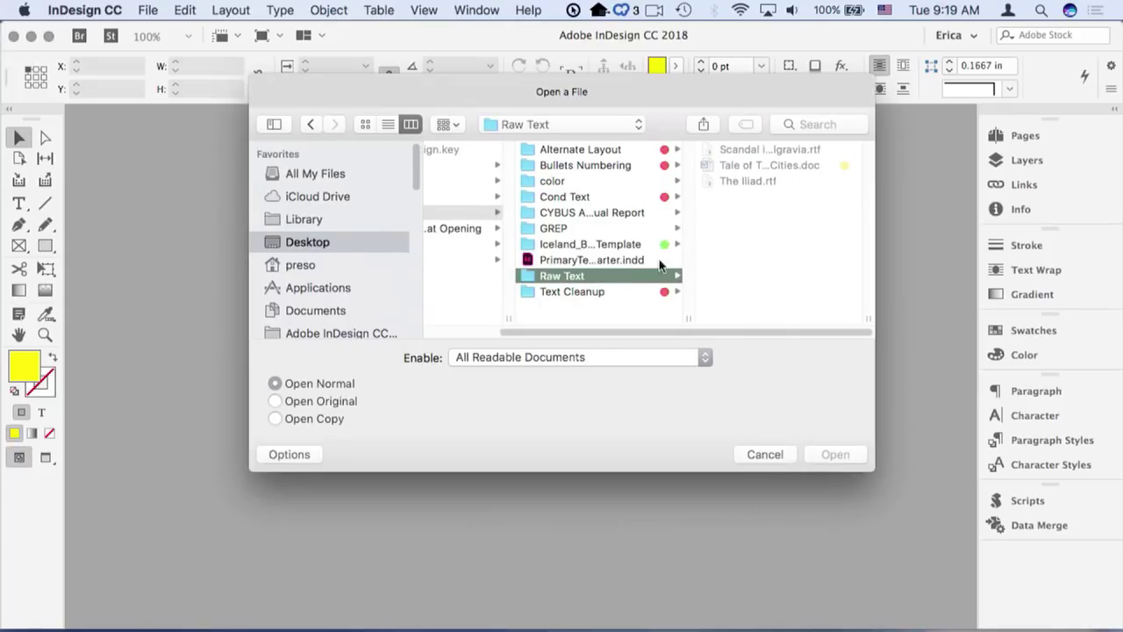
{"action": "left_click", "coordinate": [617, 260]}
{"action": "double_click", "coordinate": [616, 260]}
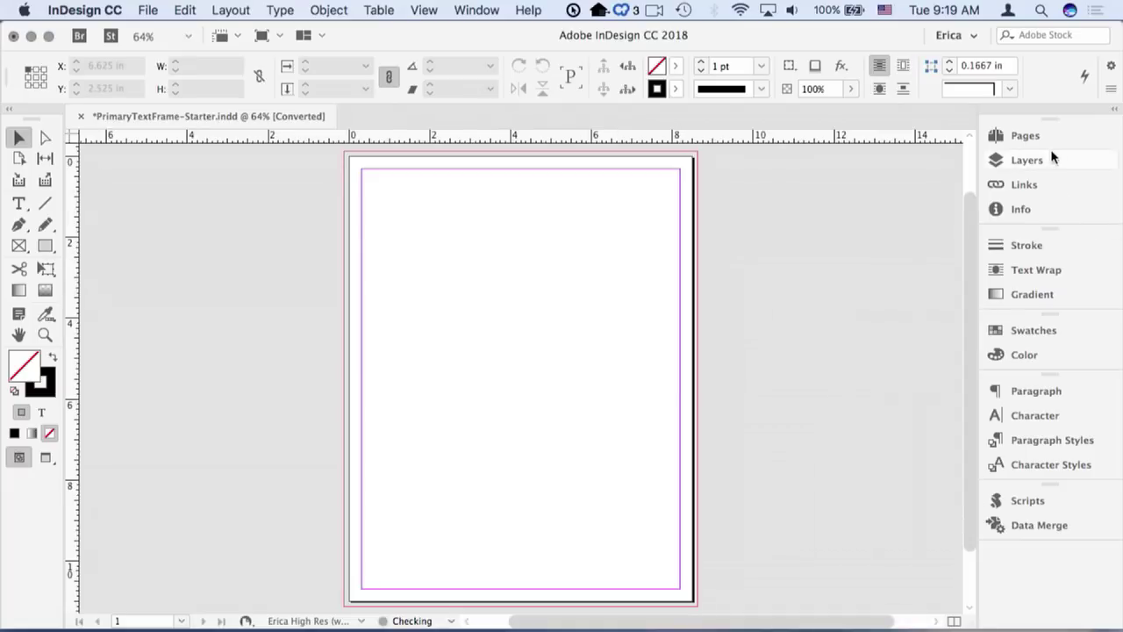
In the Pages panel, show all three masters and inspect A-Primary and the landscape B-Primary masters.
{"action": "left_click", "coordinate": [1024, 135]}
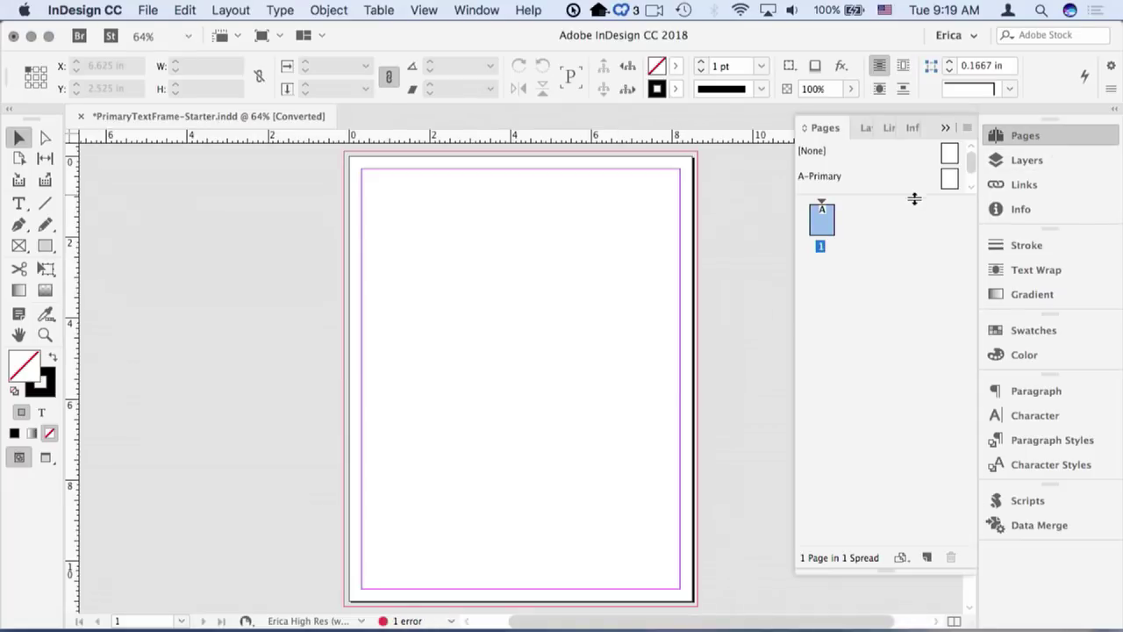
{"action": "left_click_drag", "start_coordinate": [913, 194], "coordinate": [923, 418]}
{"action": "double_click", "coordinate": [949, 178]}
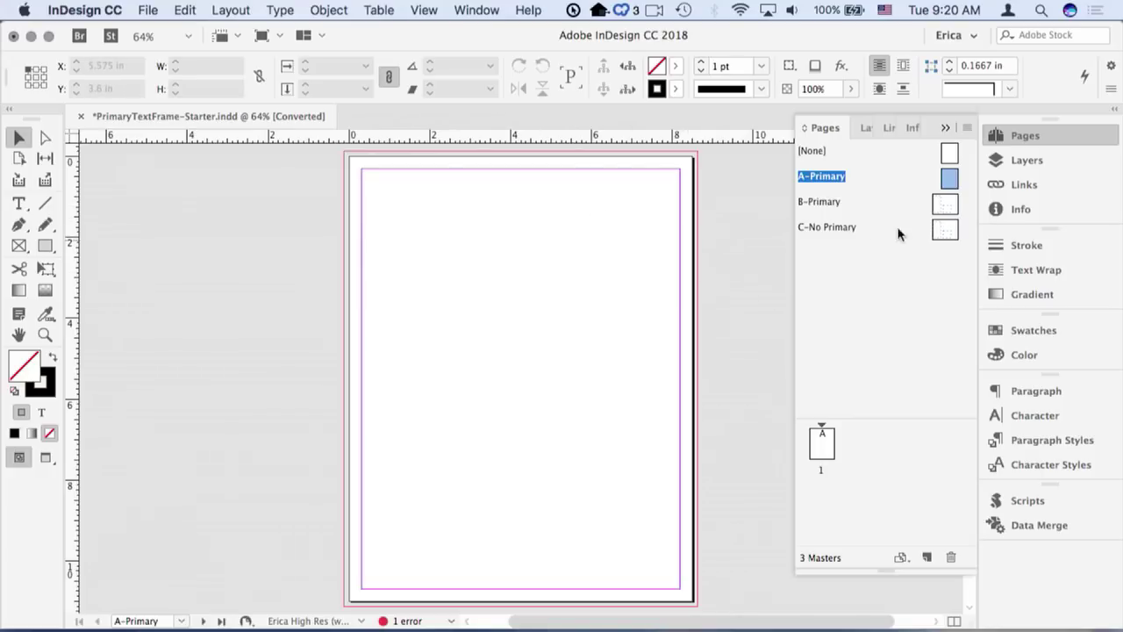
{"action": "double_click", "coordinate": [943, 204]}
{"action": "key", "text": "super+space"}
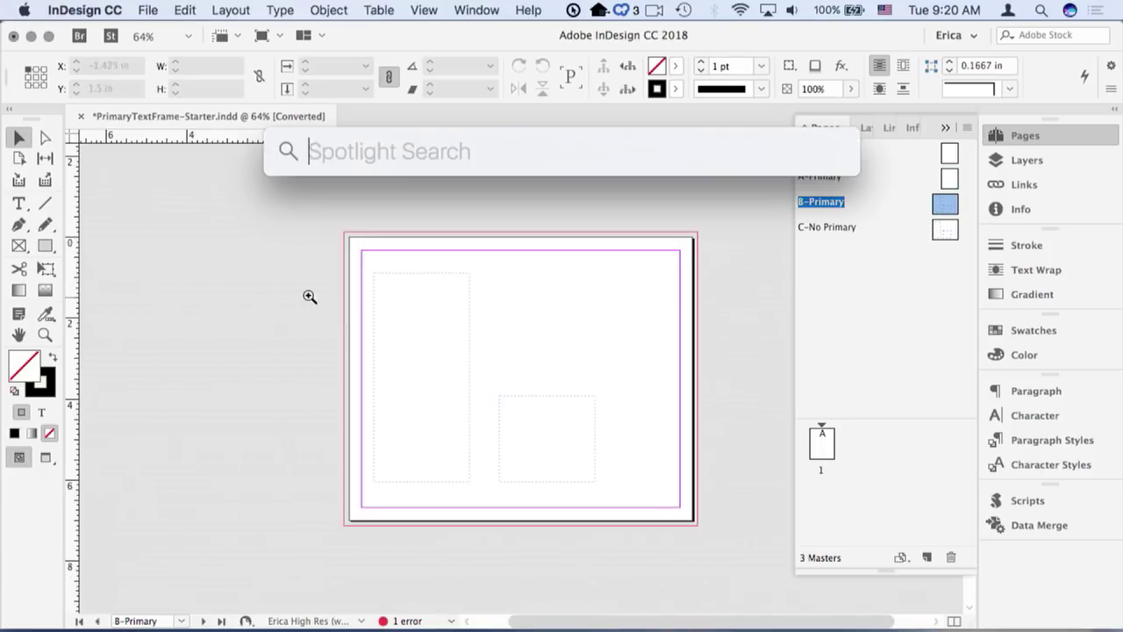
{"action": "left_click_drag", "start_coordinate": [311, 296], "coordinate": [547, 476]}
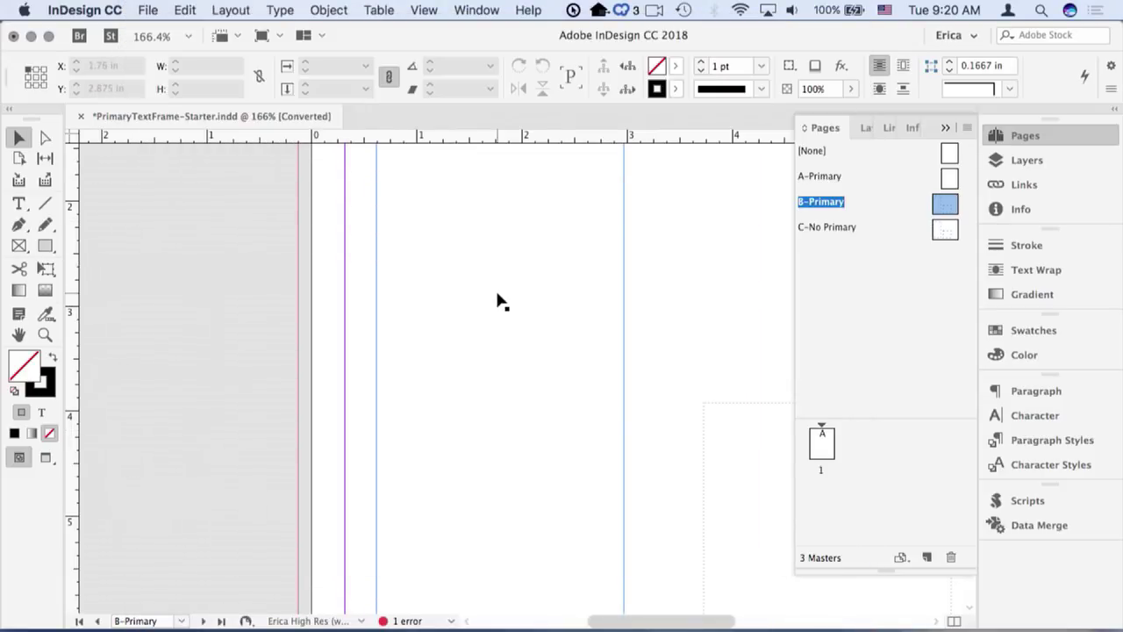
{"action": "key", "text": "super+1"}
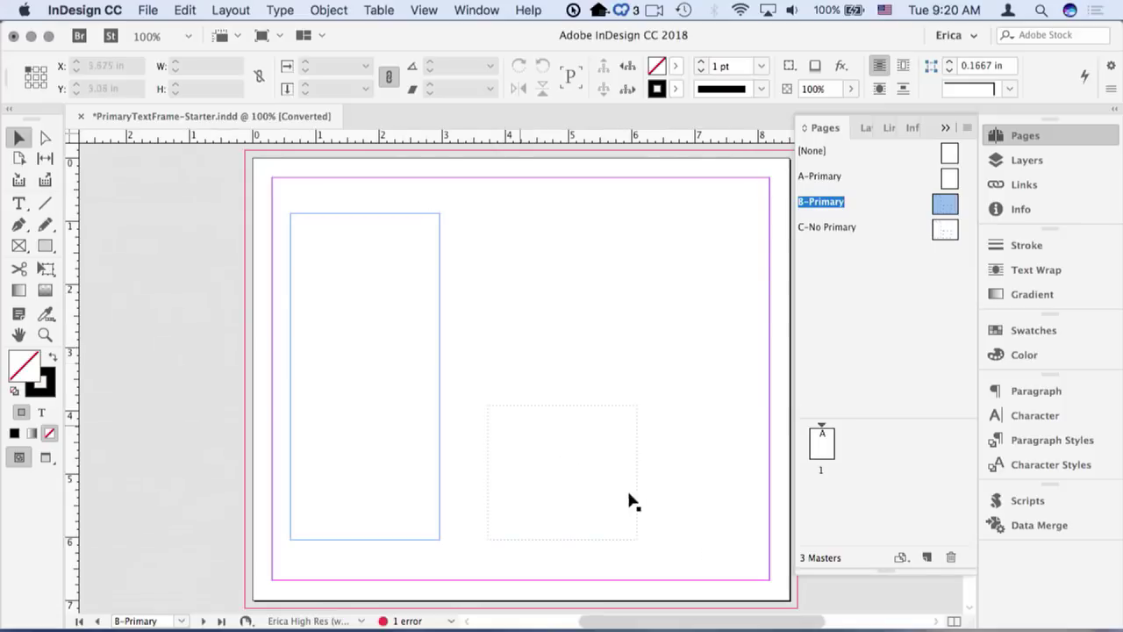
{"action": "double_click", "coordinate": [950, 182]}
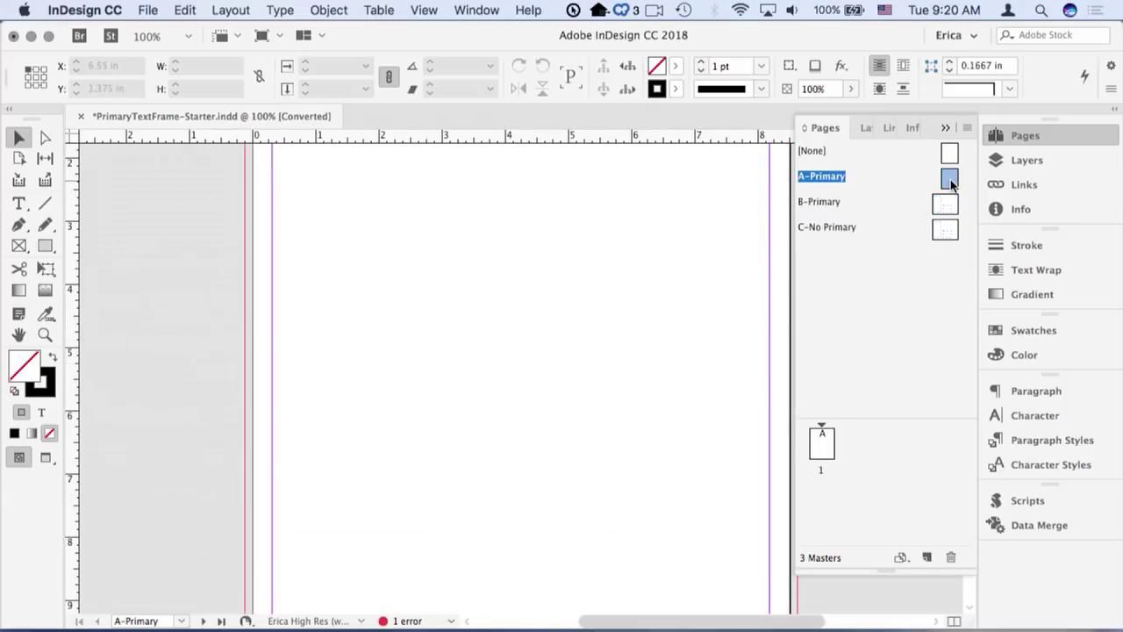
{"action": "key", "text": "super+0"}
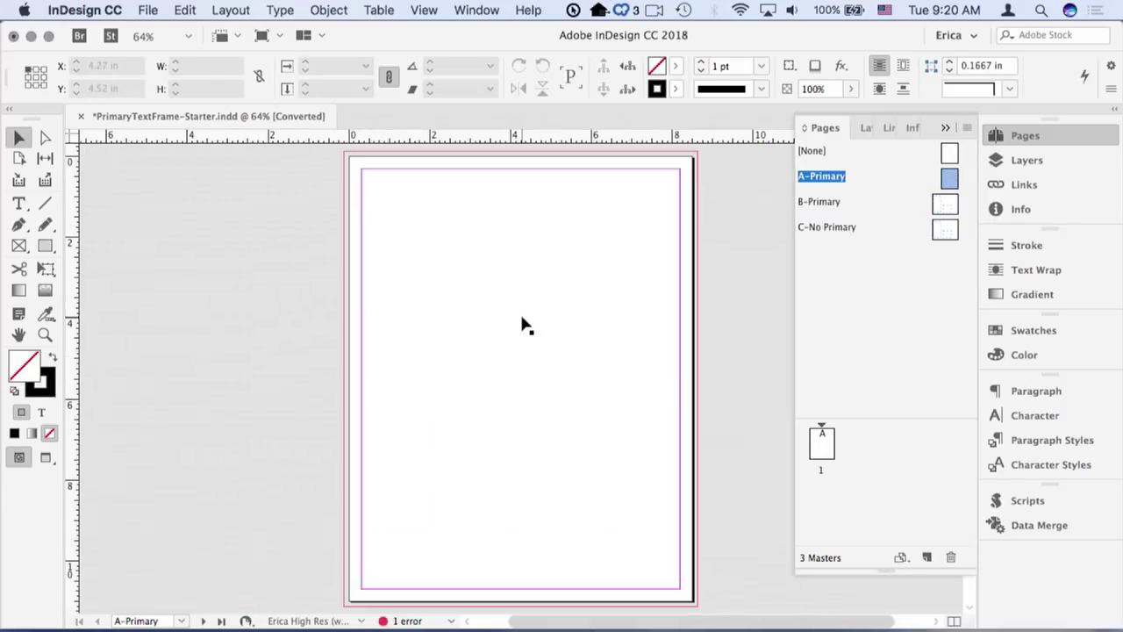
{"action": "key", "text": "super+n"}
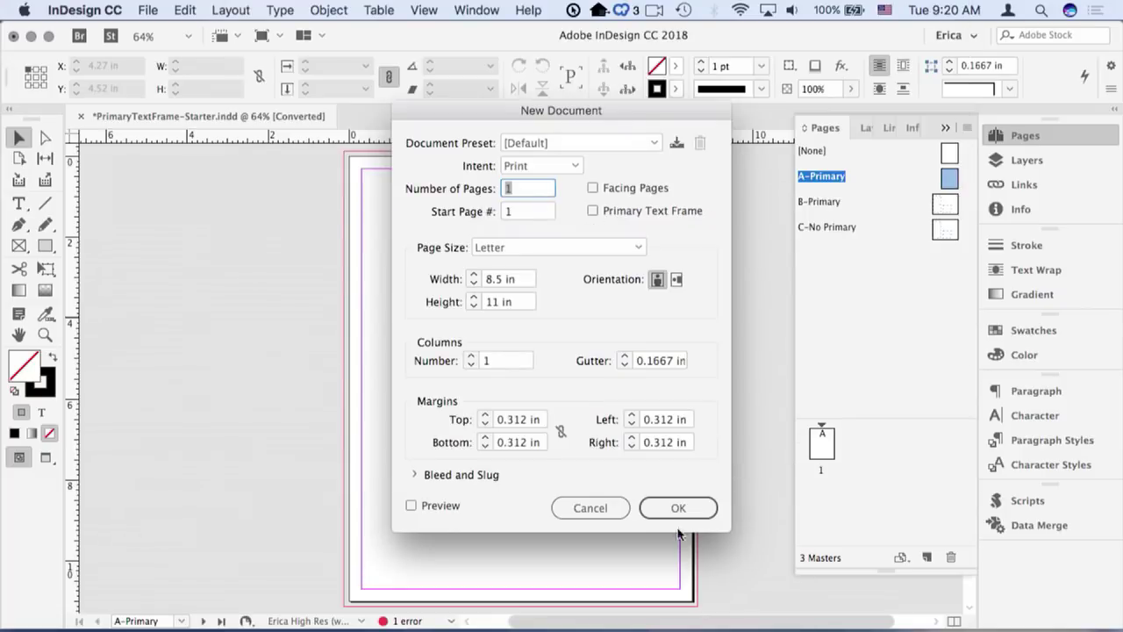
{"action": "left_click", "coordinate": [601, 513]}
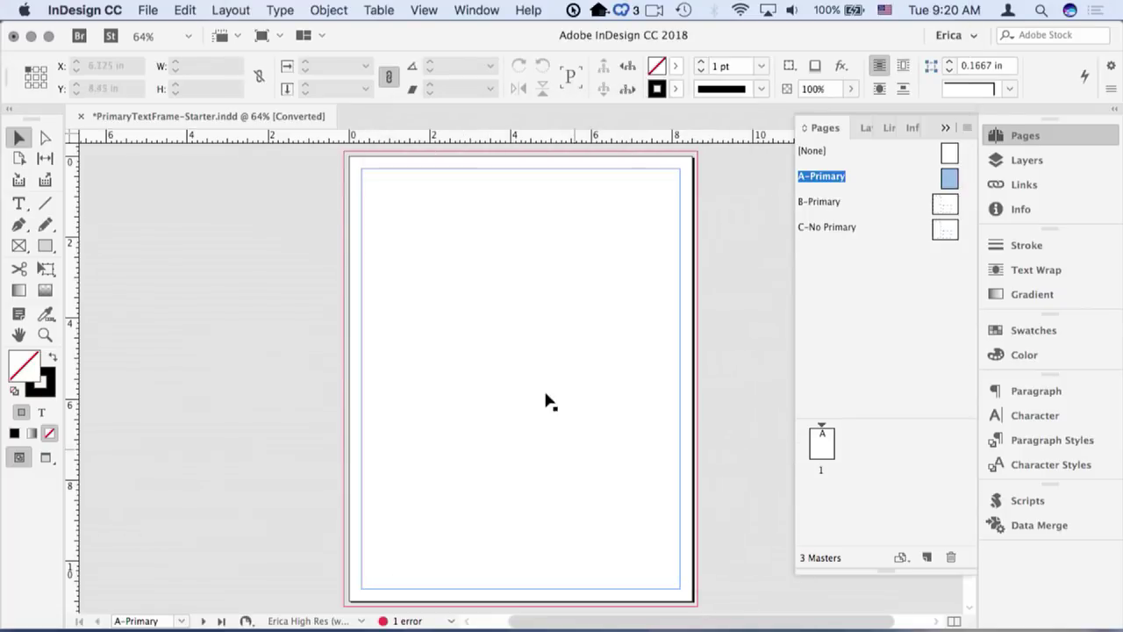
{"action": "left_click", "coordinate": [607, 267]}
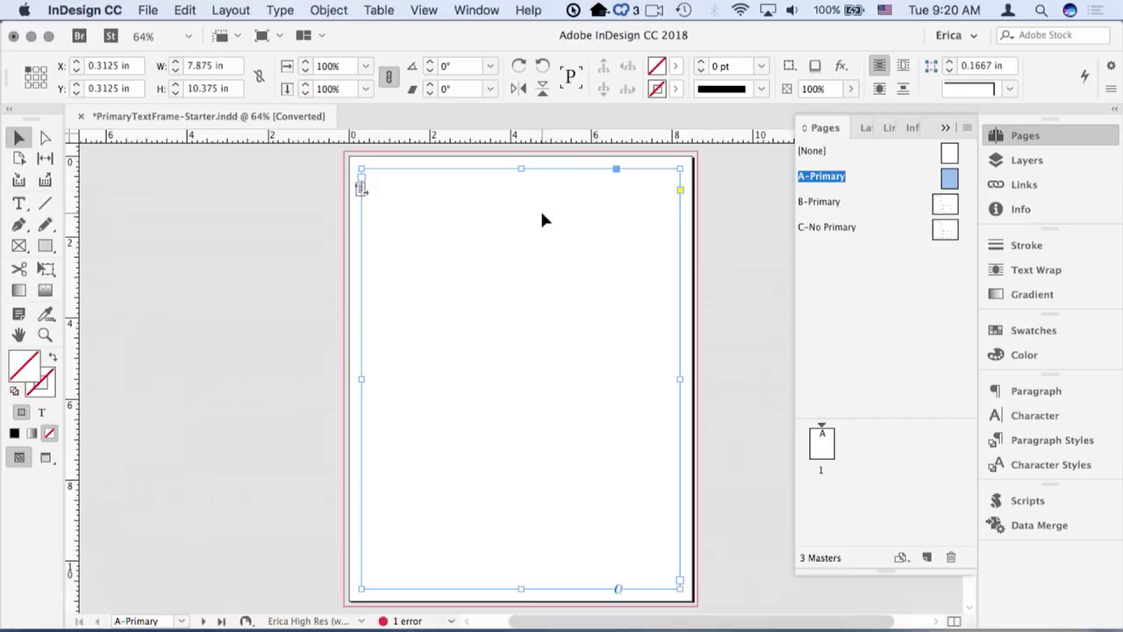
On the B-Primary master, turn on Show Text Threads to reveal the tall left frame's link to the lower frame.
{"action": "double_click", "coordinate": [942, 205]}
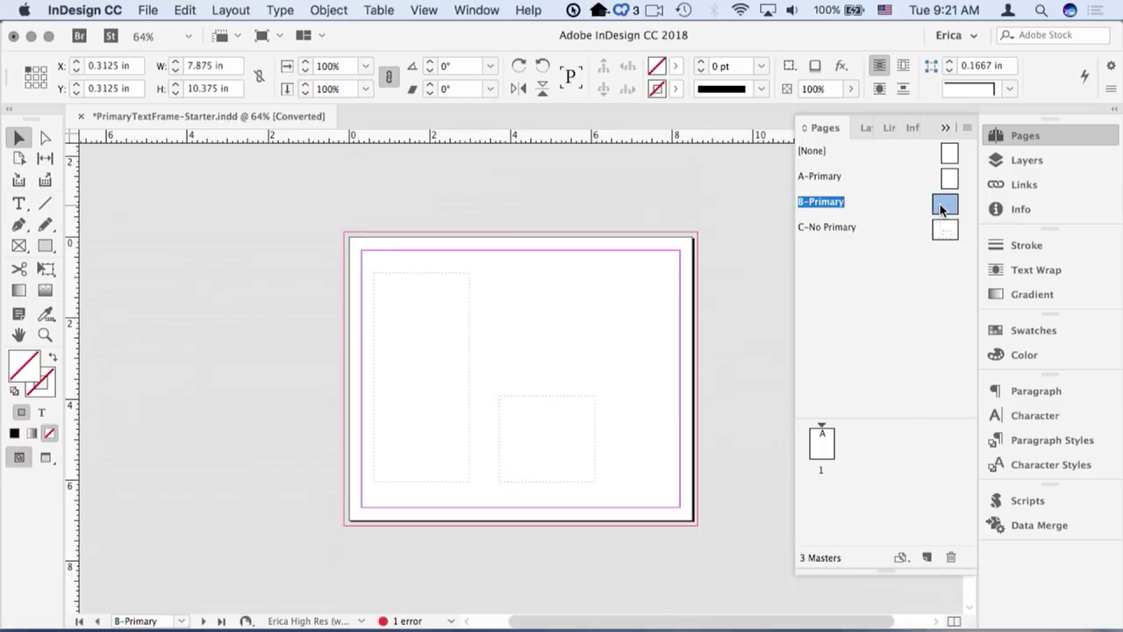
{"action": "left_click", "coordinate": [451, 421]}
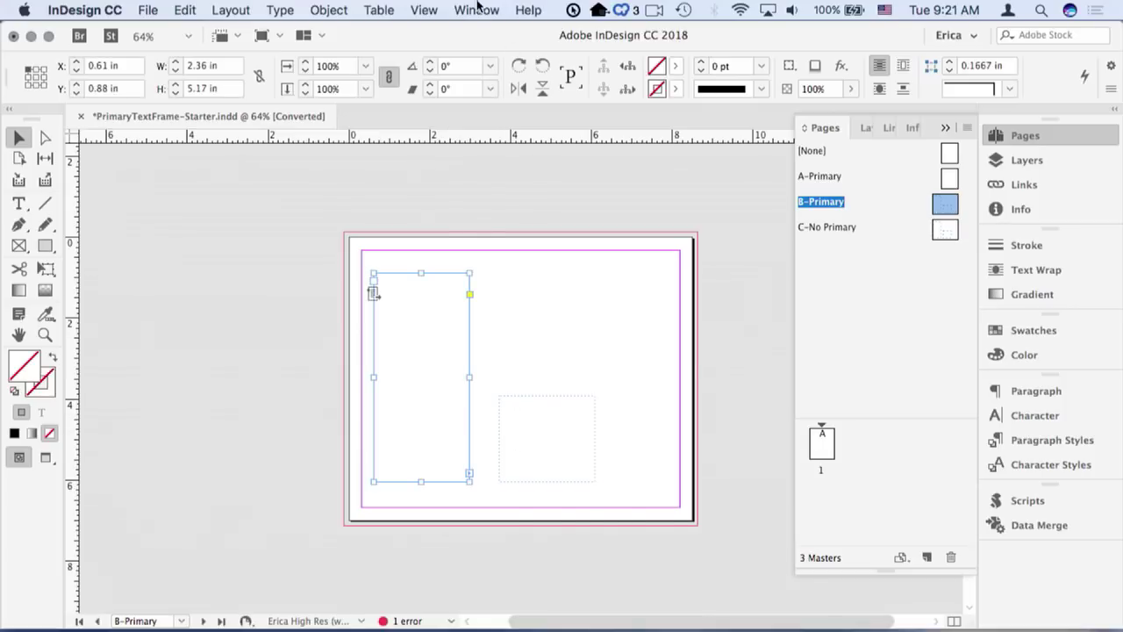
{"action": "left_click", "coordinate": [423, 10]}
{"action": "mouse_move", "coordinate": [537, 346]}
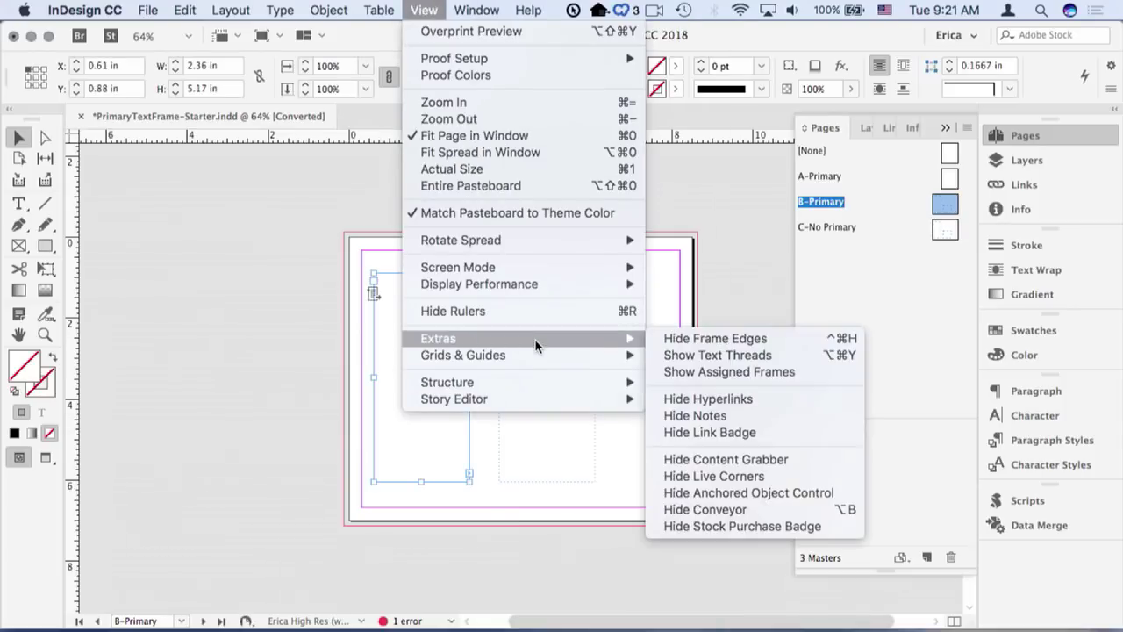
{"action": "left_click", "coordinate": [719, 355]}
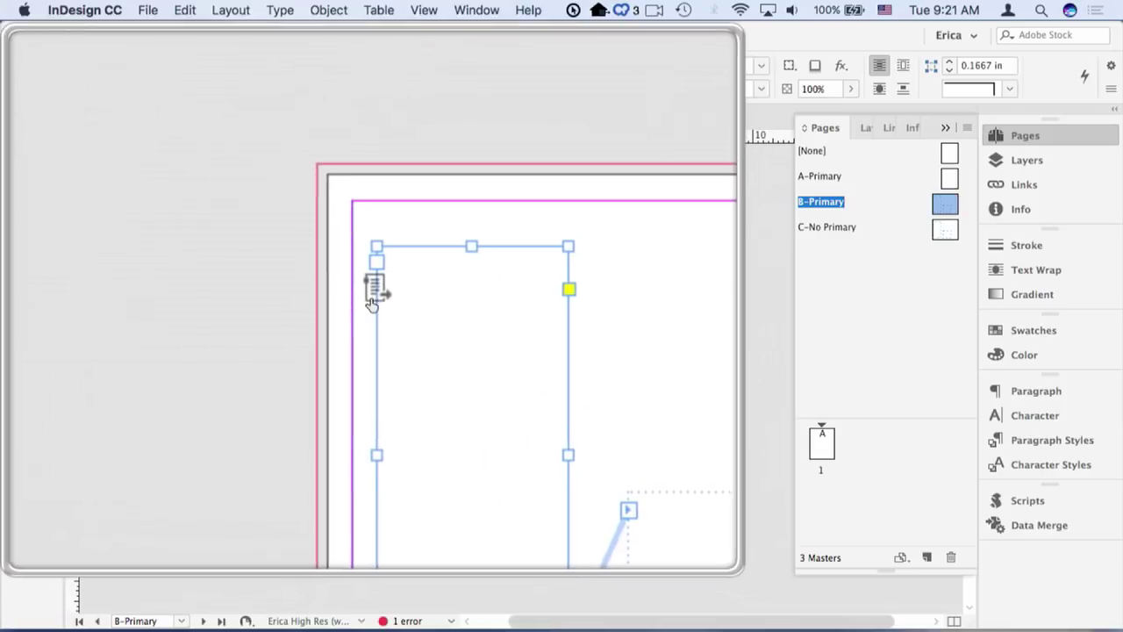
{"action": "mouse_move", "coordinate": [372, 303]}
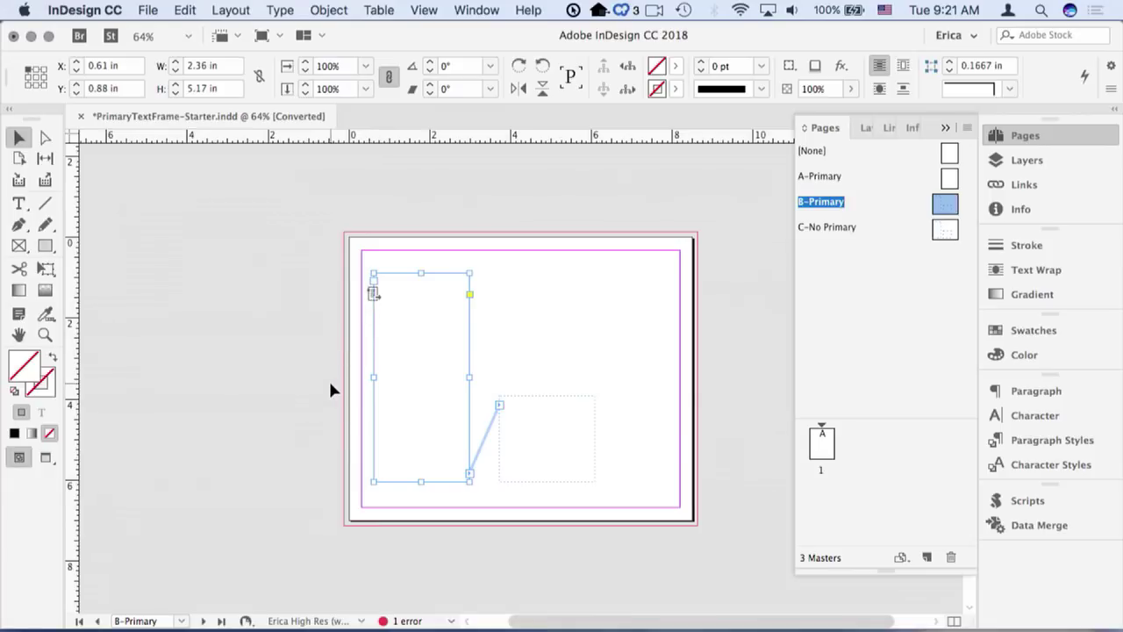
{"action": "left_click", "coordinate": [331, 389]}
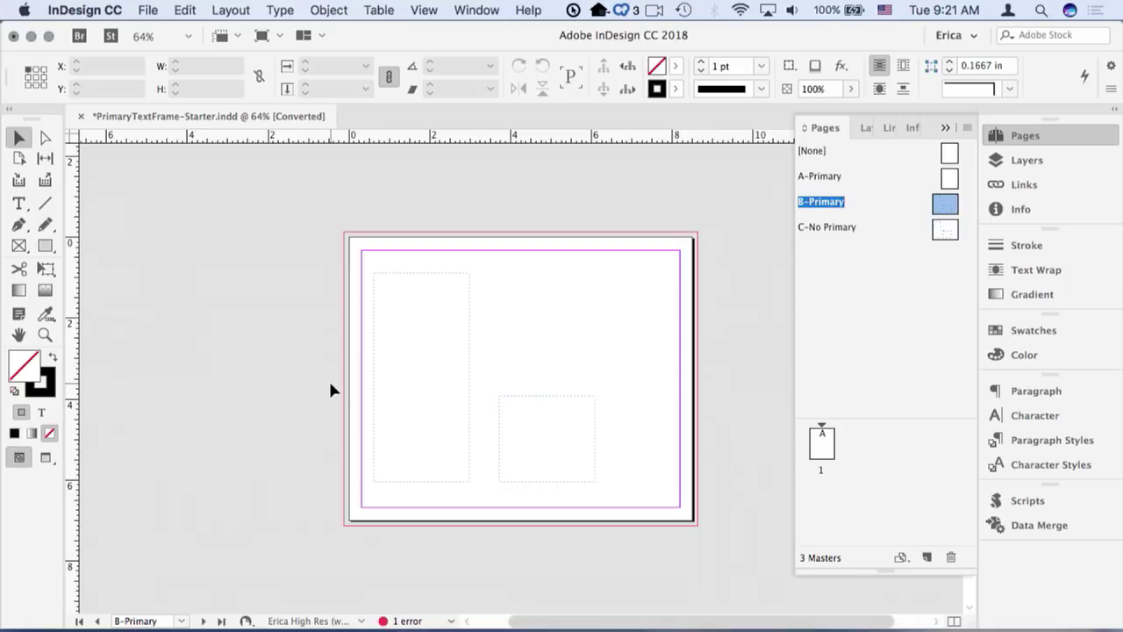
On C-No Primary, select the 2.36 × 5.17 in left frame and use its primary text frame icon.
{"action": "double_click", "coordinate": [943, 234]}
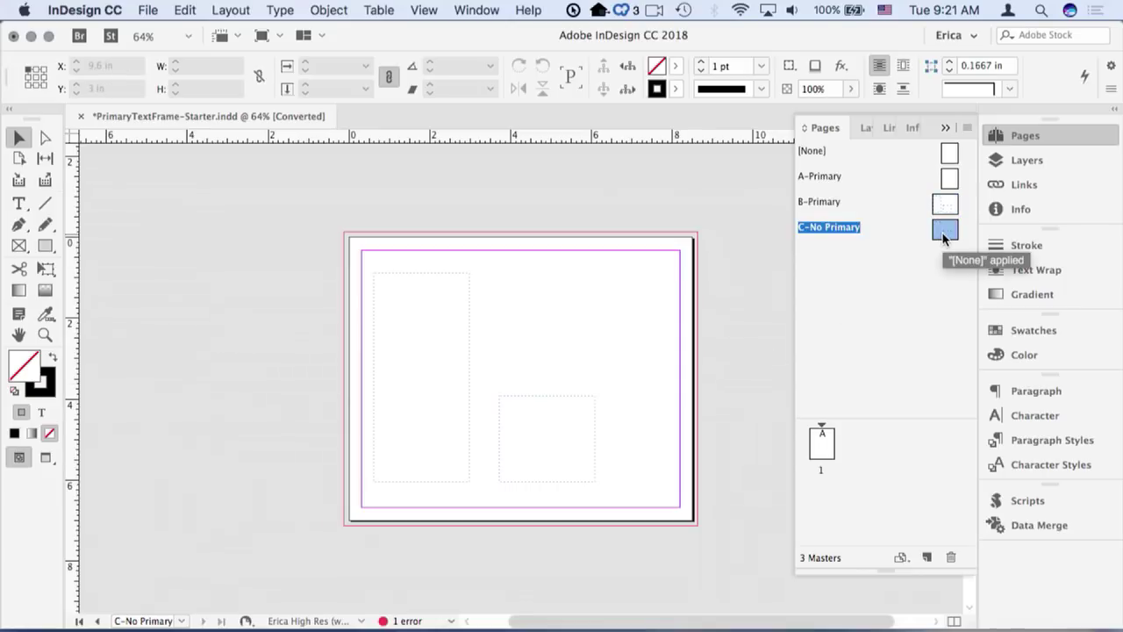
{"action": "left_click", "coordinate": [436, 364]}
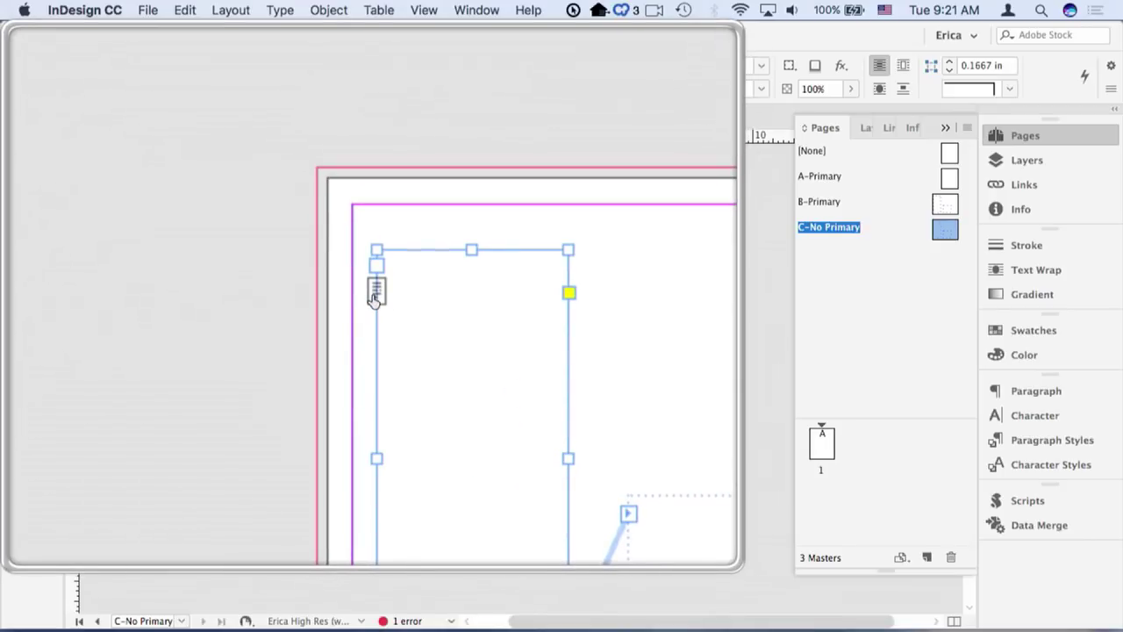
{"action": "left_click", "coordinate": [374, 295]}
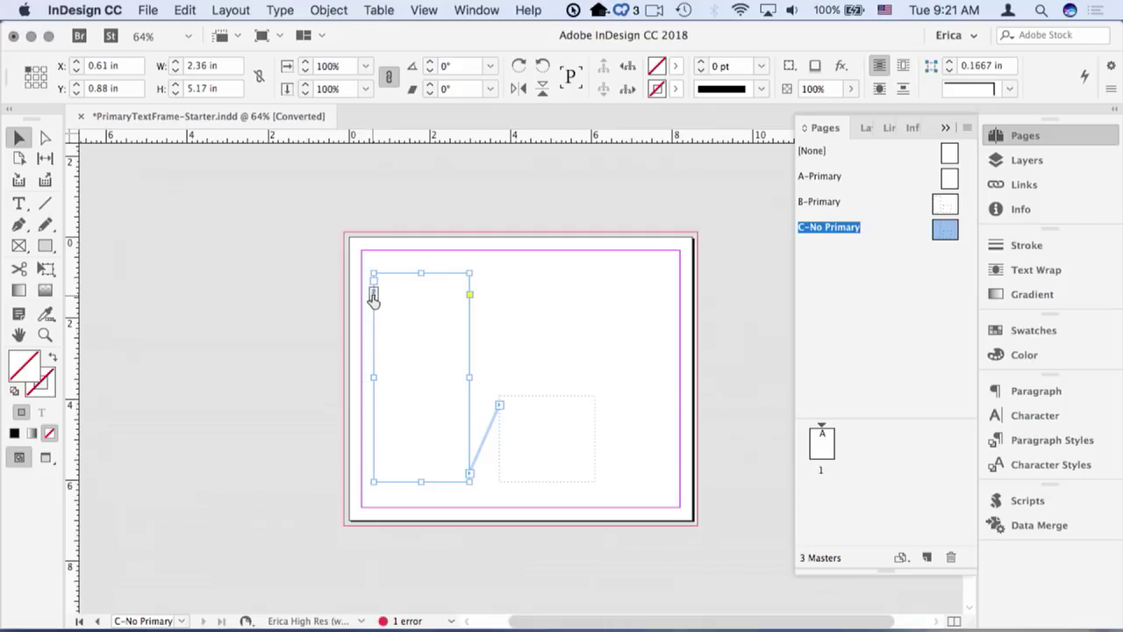
Apply the A-Primary master to page 1 and go to page 1.
{"action": "double_click", "coordinate": [950, 178]}
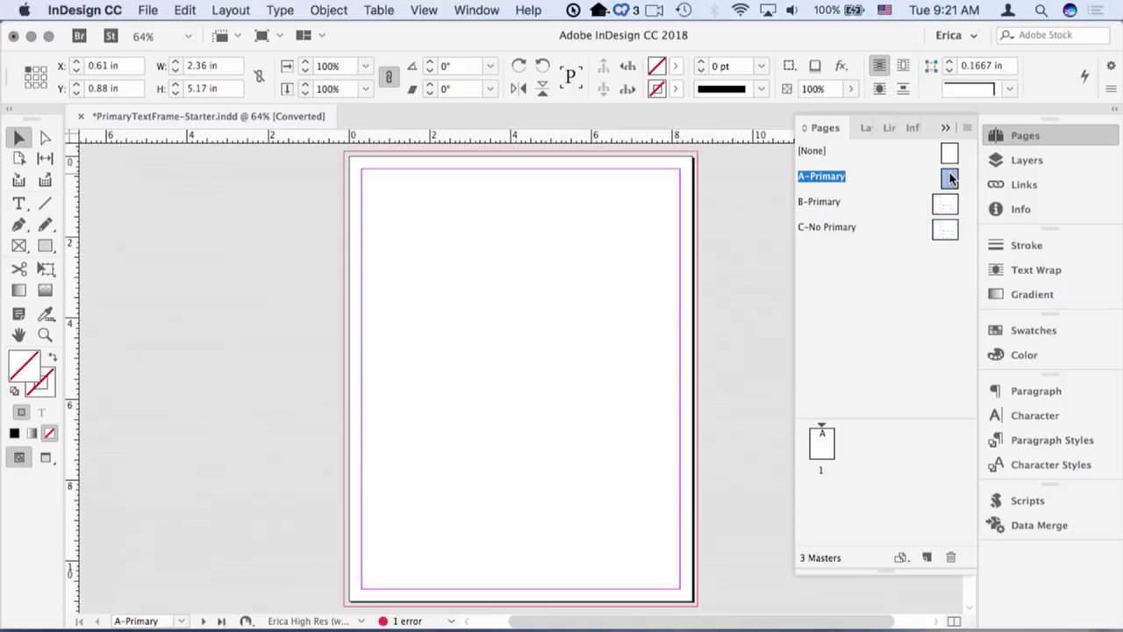
{"action": "left_click_drag", "start_coordinate": [950, 178], "coordinate": [879, 273]}
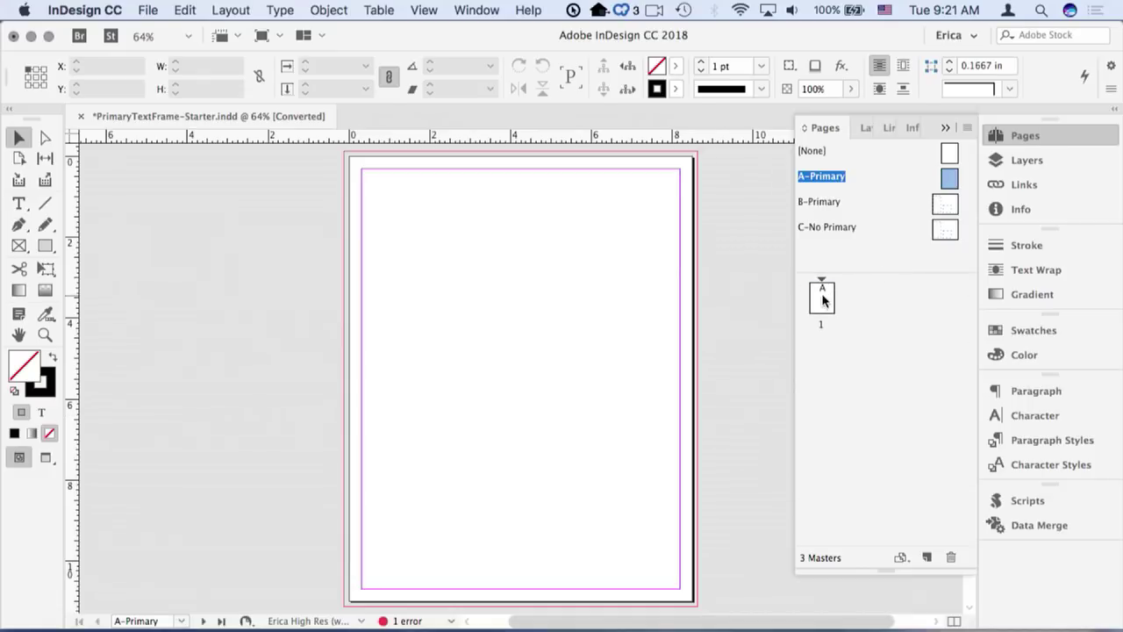
{"action": "double_click", "coordinate": [822, 299]}
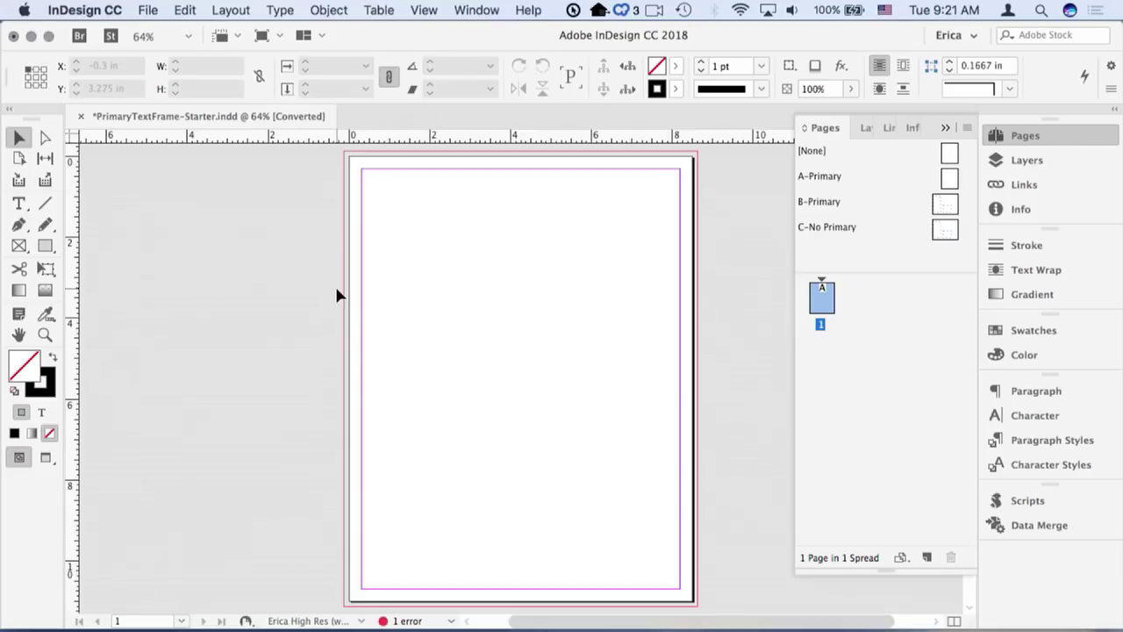
Load Tale of Two Cities.doc from the Raw Text folder for placing.
{"action": "key", "text": "super+d"}
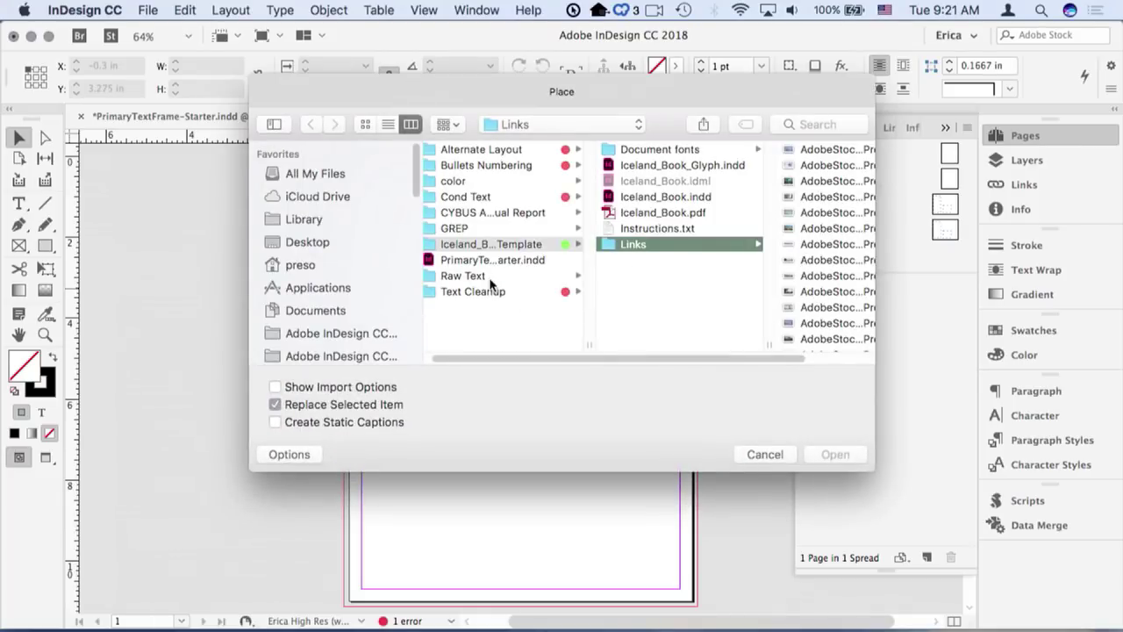
{"action": "left_click", "coordinate": [488, 277]}
{"action": "left_click", "coordinate": [614, 166]}
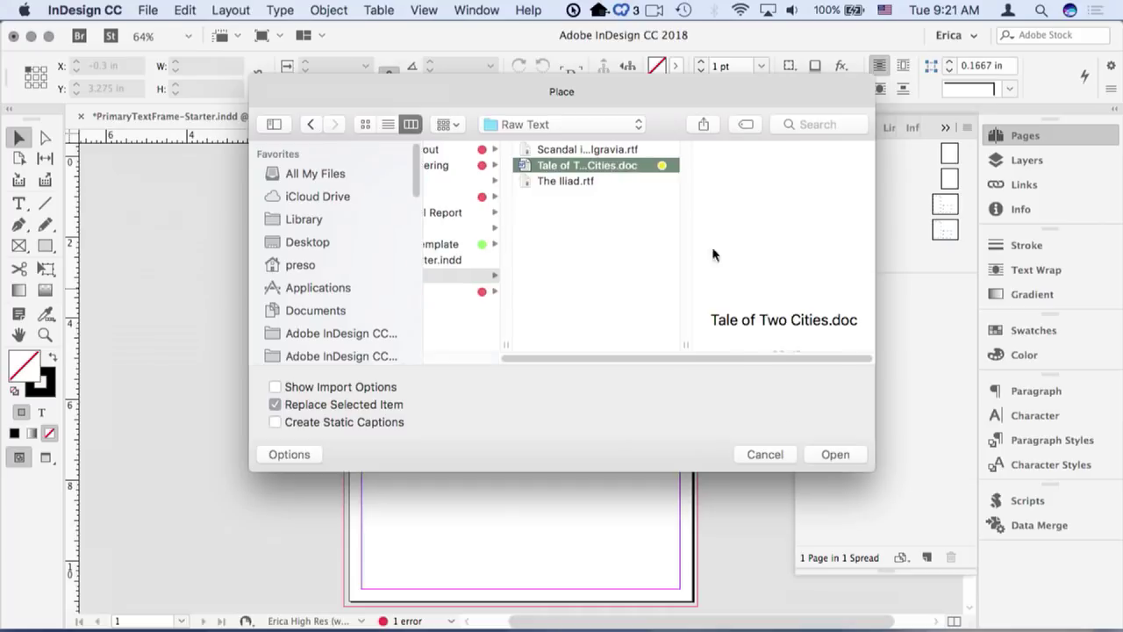
{"action": "left_click", "coordinate": [817, 453]}
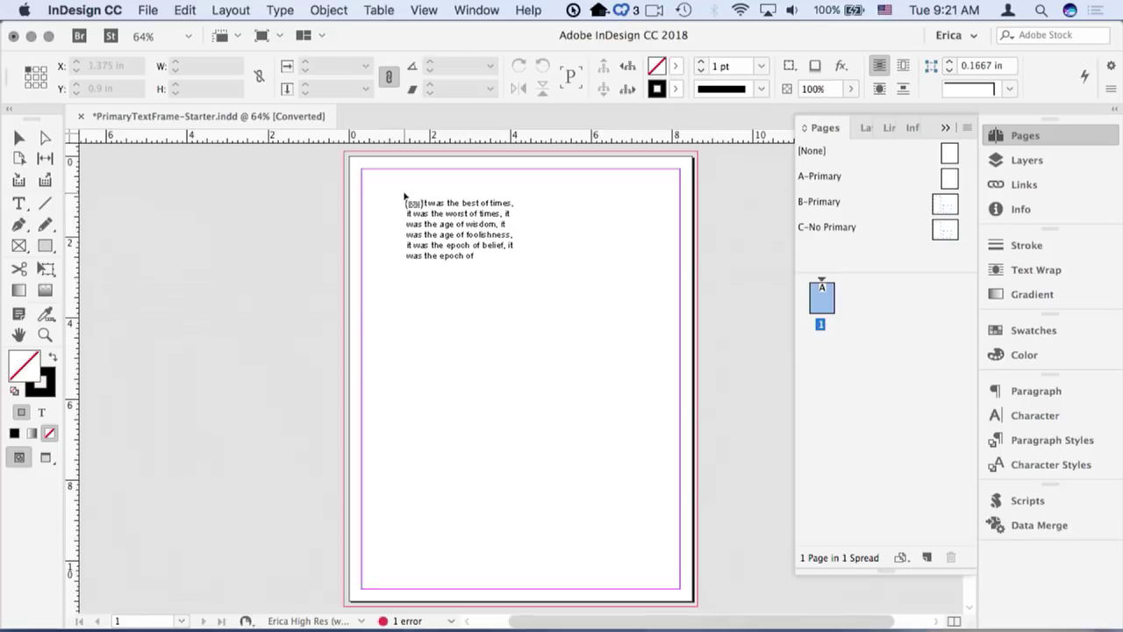
Flow the Tale of Two Cities story into page 1, then apply C-No Primary with Use master page size.
{"action": "left_click", "coordinate": [401, 198]}
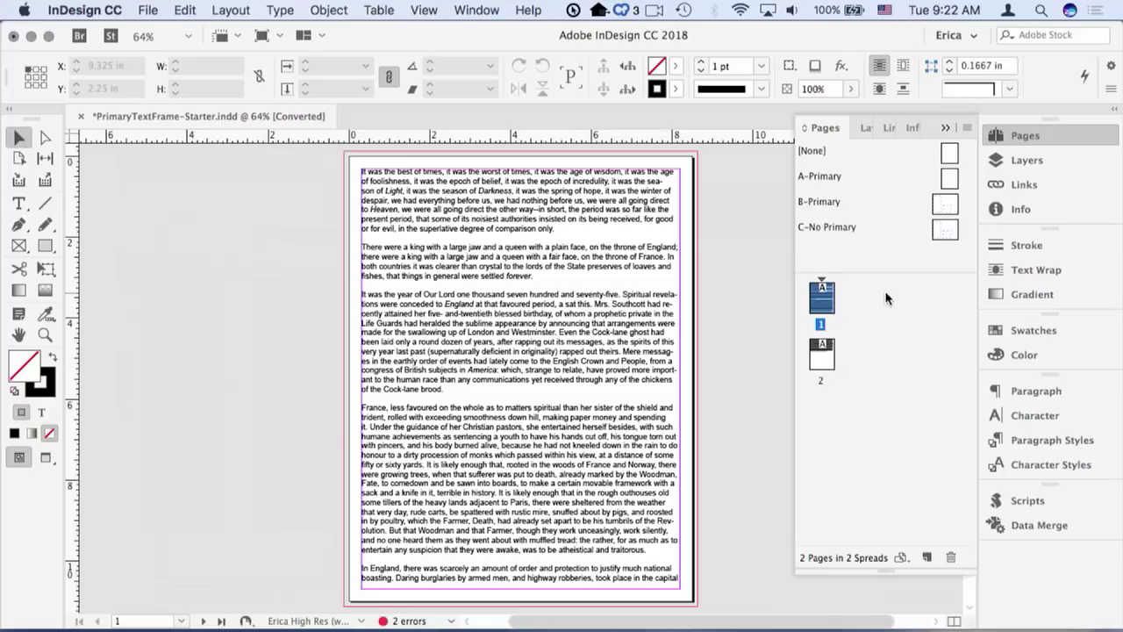
{"action": "double_click", "coordinate": [944, 231]}
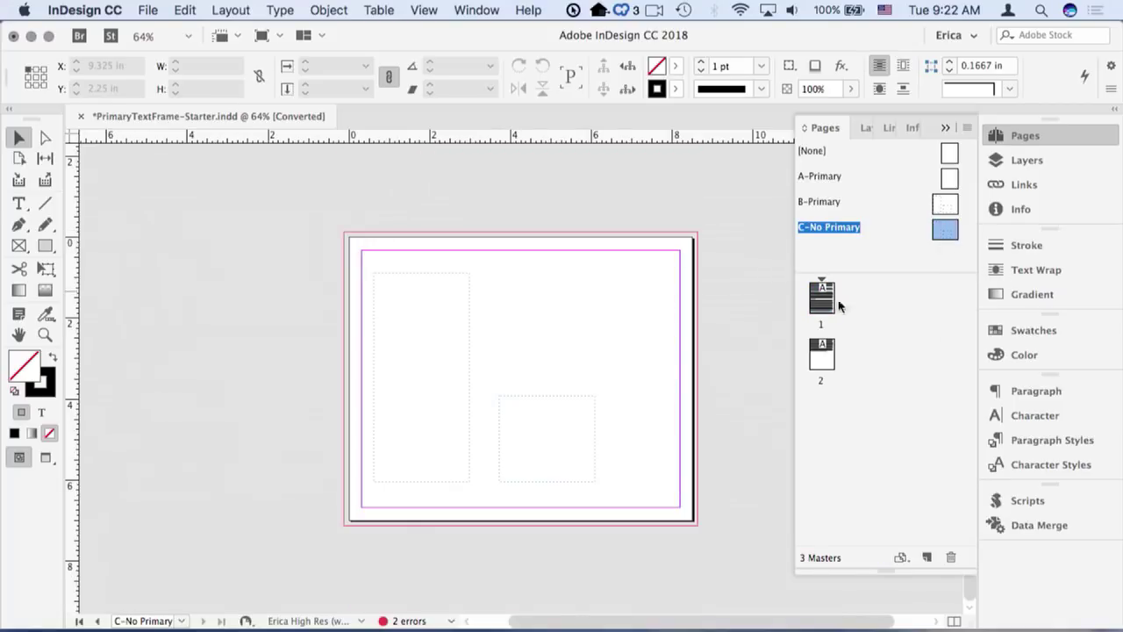
{"action": "double_click", "coordinate": [823, 302]}
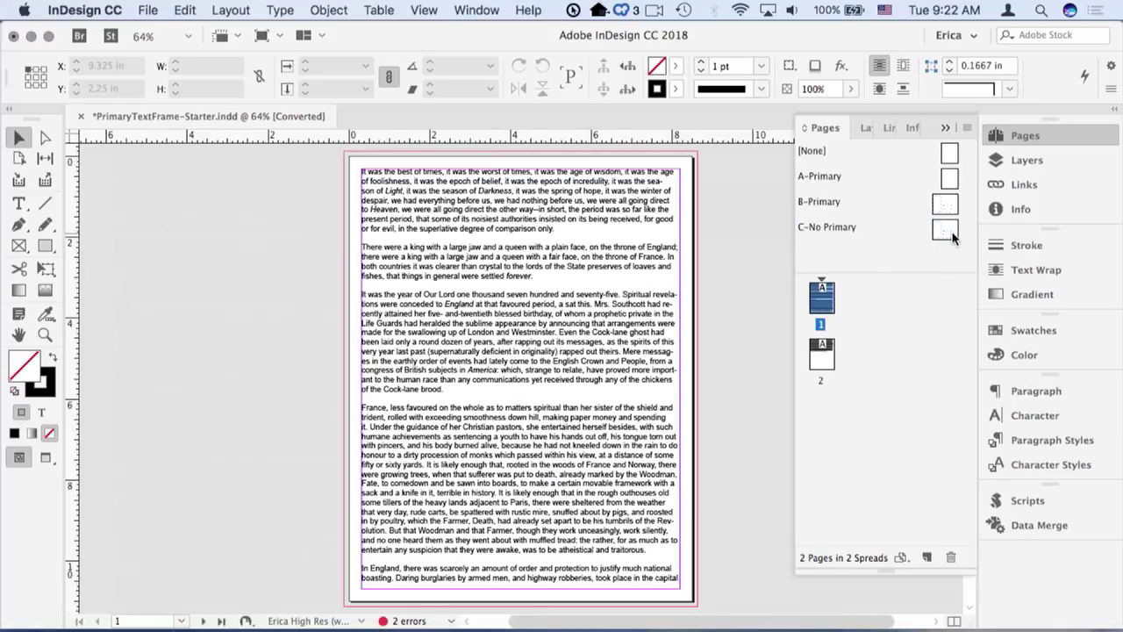
{"action": "left_click_drag", "start_coordinate": [945, 230], "coordinate": [827, 304]}
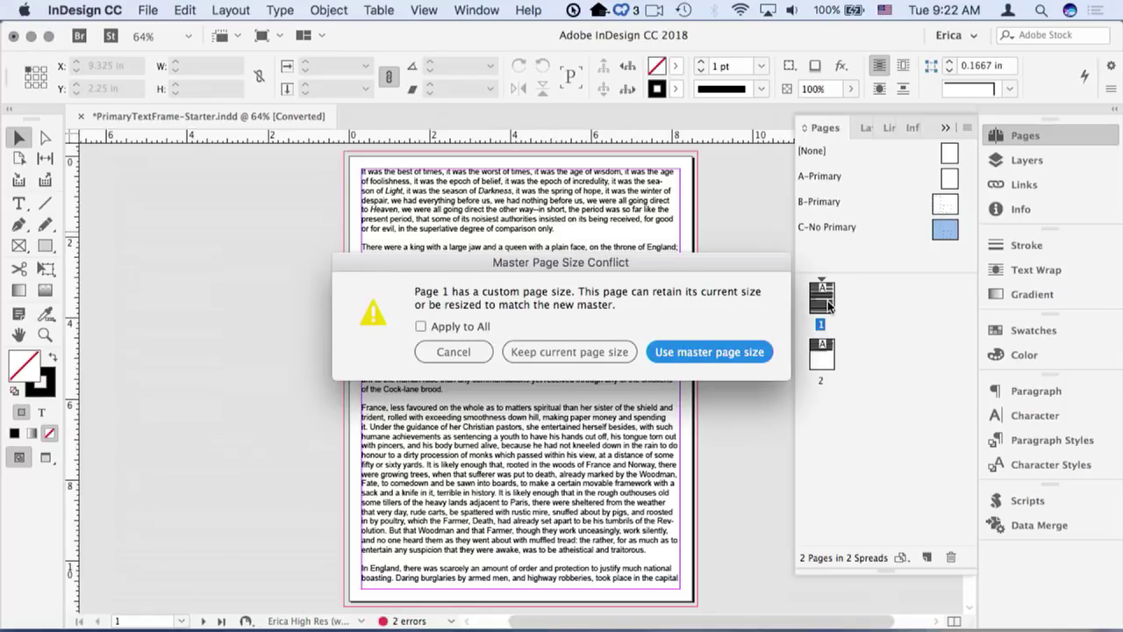
{"action": "left_click", "coordinate": [704, 352]}
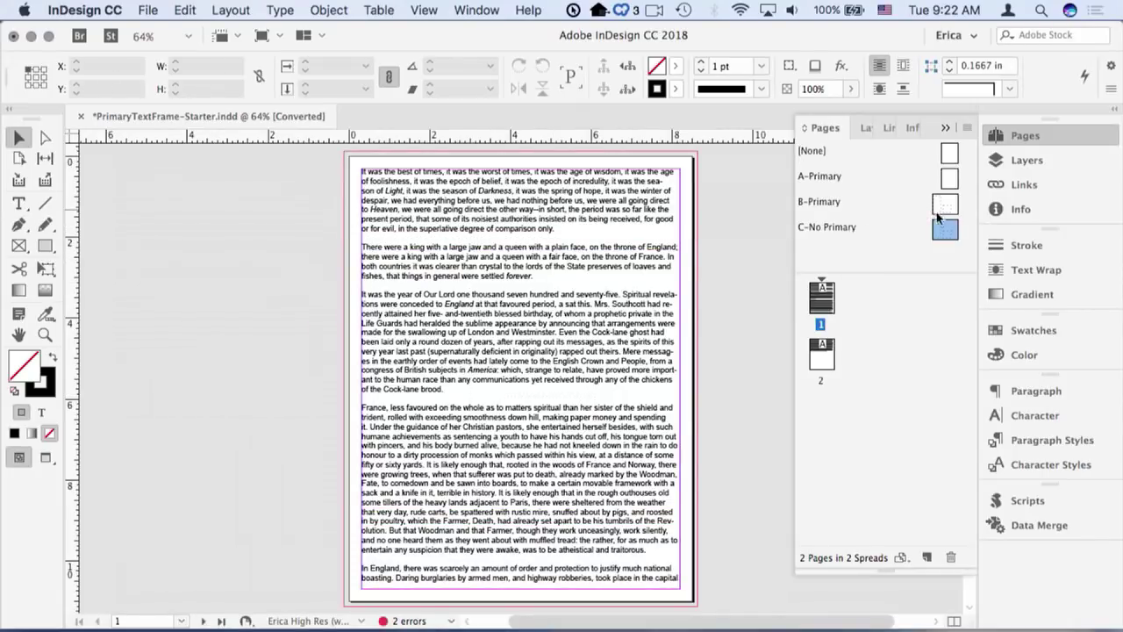
Apply the landscape B-Primary master to page 1 at master page size, letting the text reflow into its threaded frames.
{"action": "left_click_drag", "start_coordinate": [938, 216], "coordinate": [821, 298]}
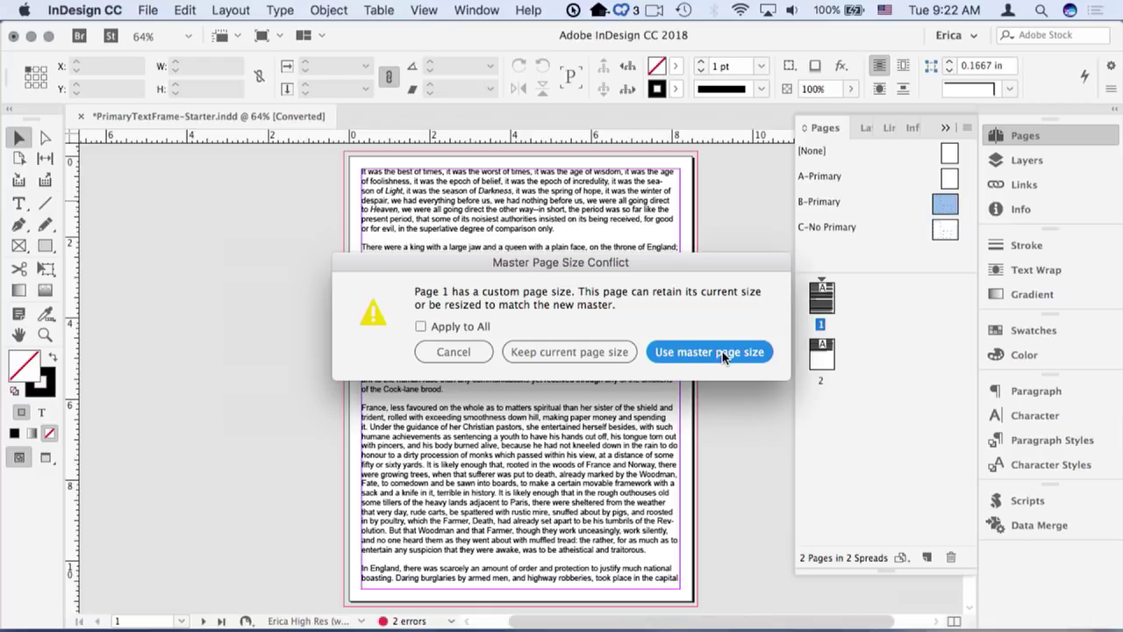
{"action": "left_click", "coordinate": [710, 351]}
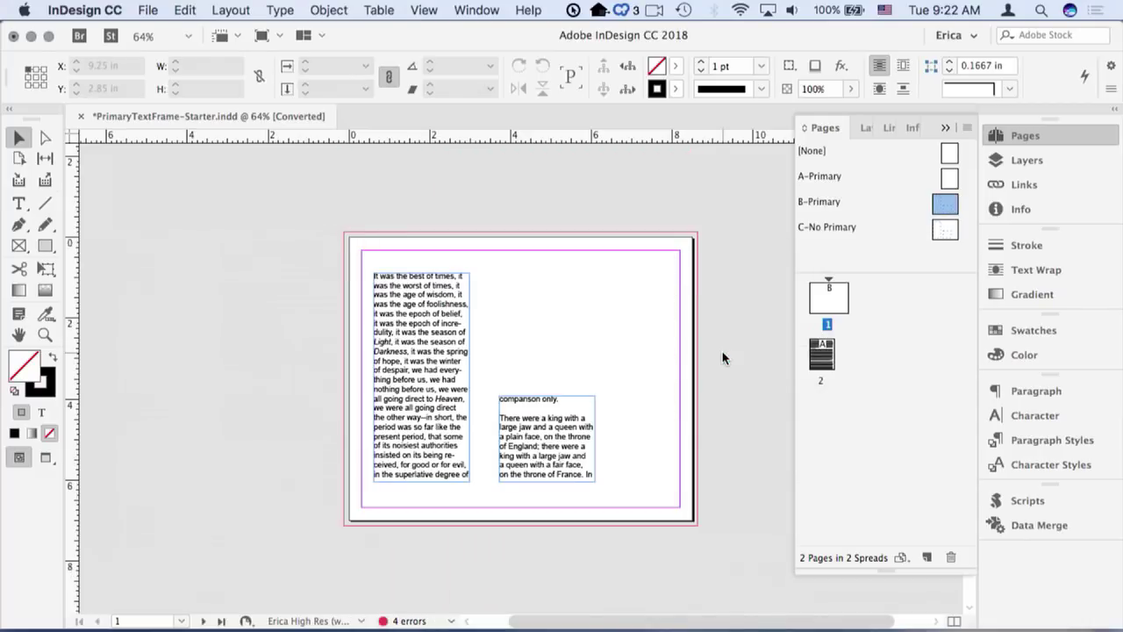
{"action": "left_click", "coordinate": [380, 403]}
{"action": "key", "text": "super+0"}
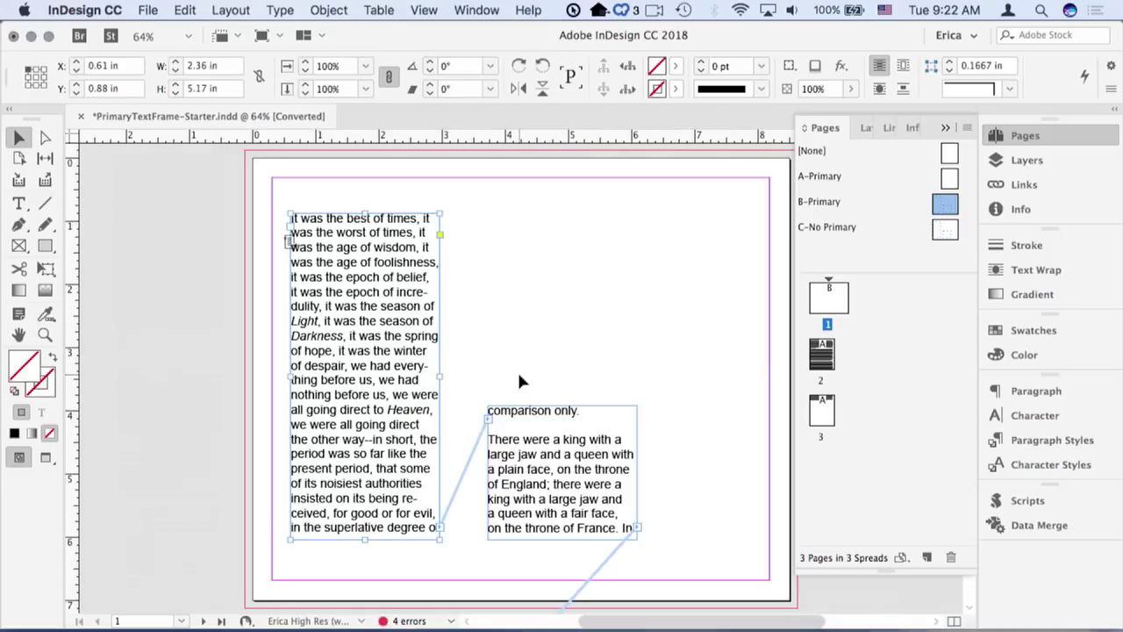
{"action": "double_click", "coordinate": [822, 364]}
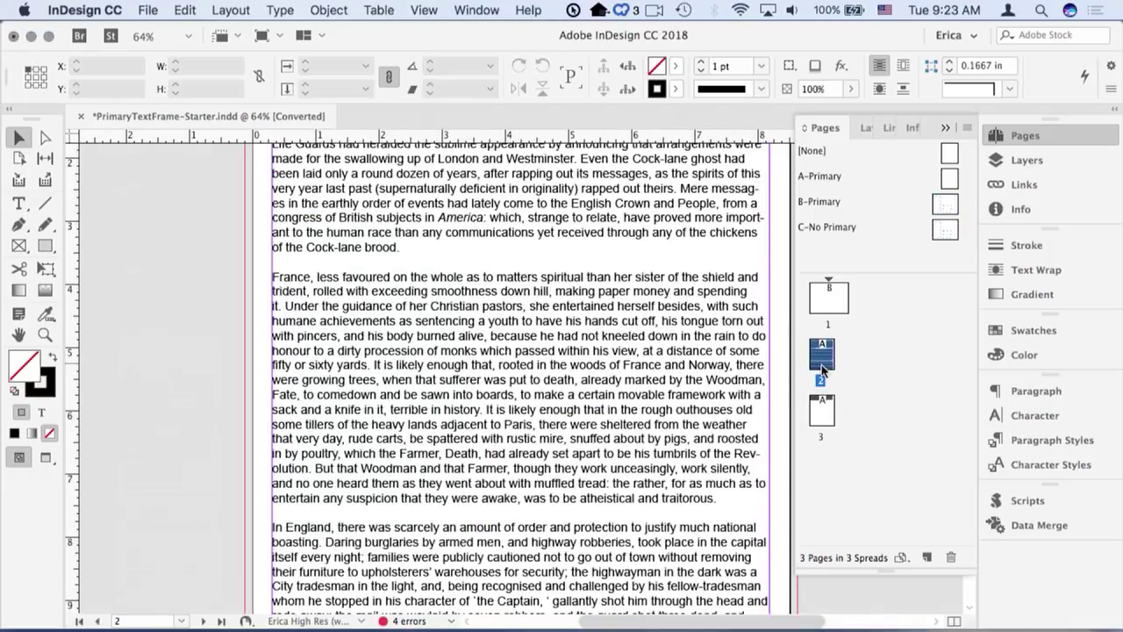
{"action": "double_click", "coordinate": [822, 410]}
{"action": "key", "text": "super+0"}
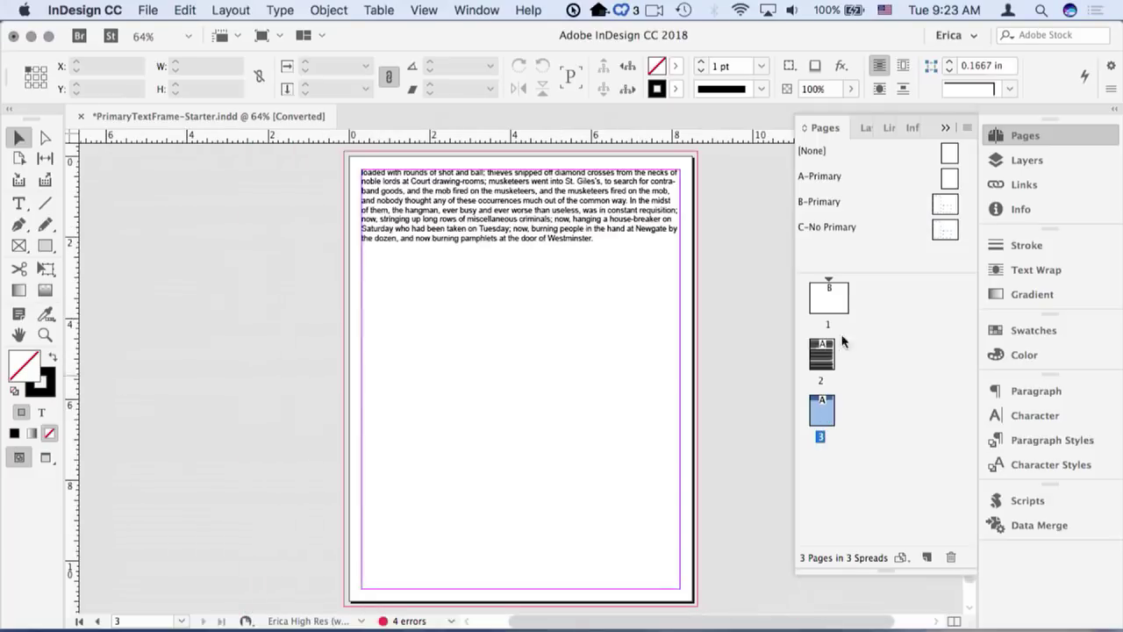
{"action": "double_click", "coordinate": [822, 355]}
{"action": "double_click", "coordinate": [823, 411]}
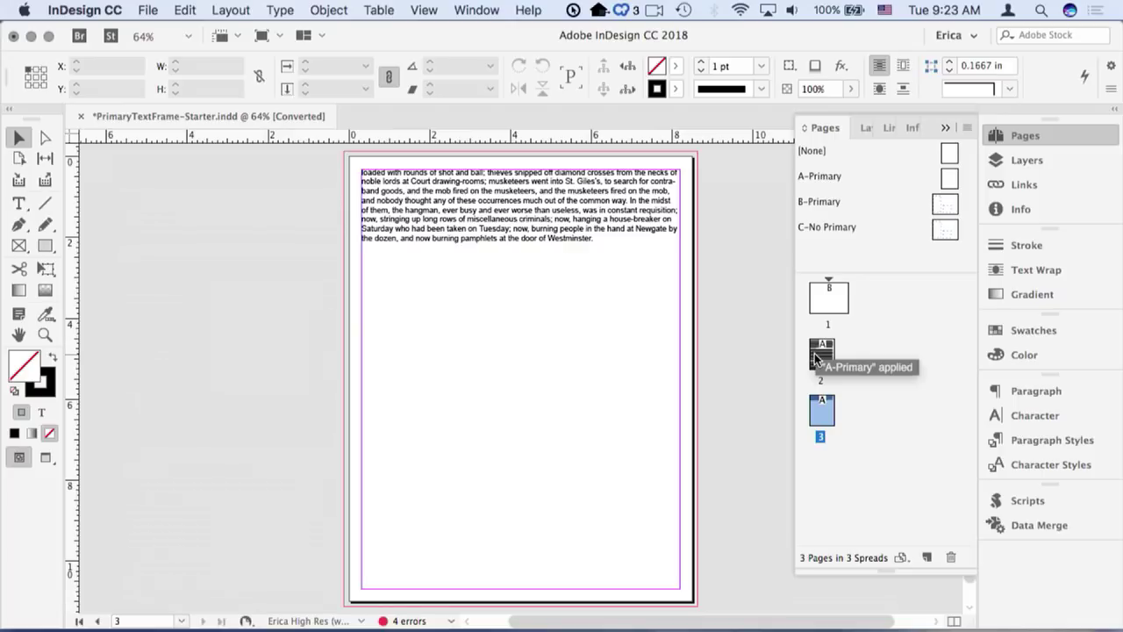
{"action": "double_click", "coordinate": [831, 305]}
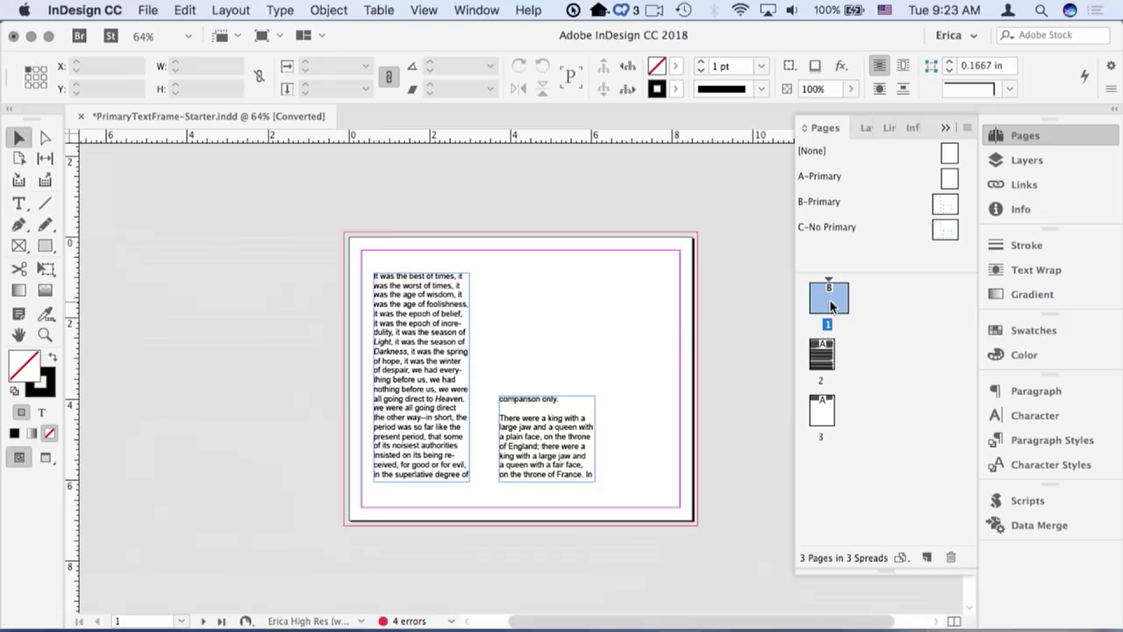